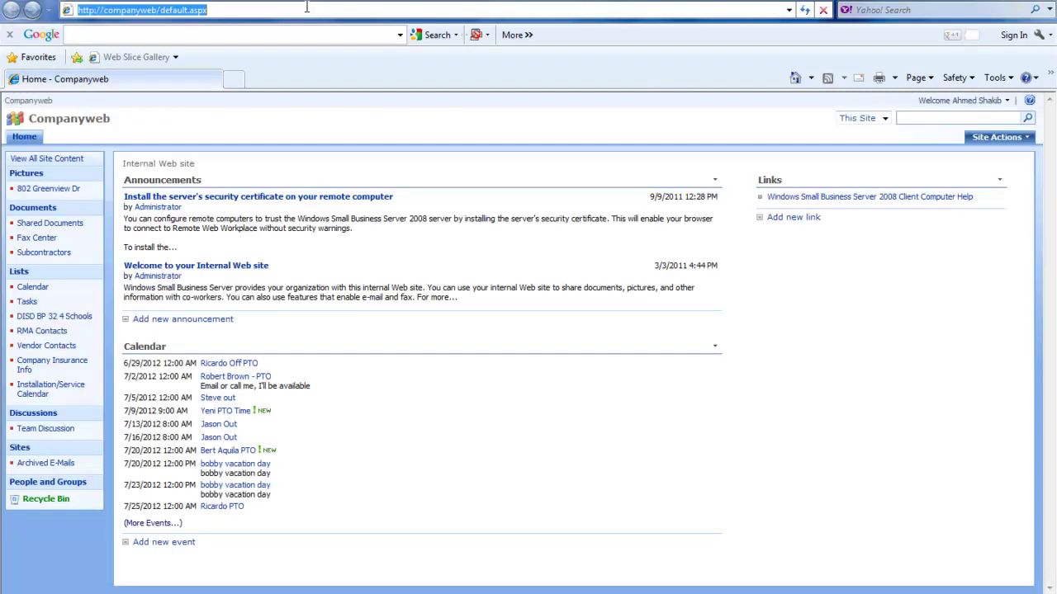
Go to averusa.com from the address bar suggestion for 'aver'
type("aver")
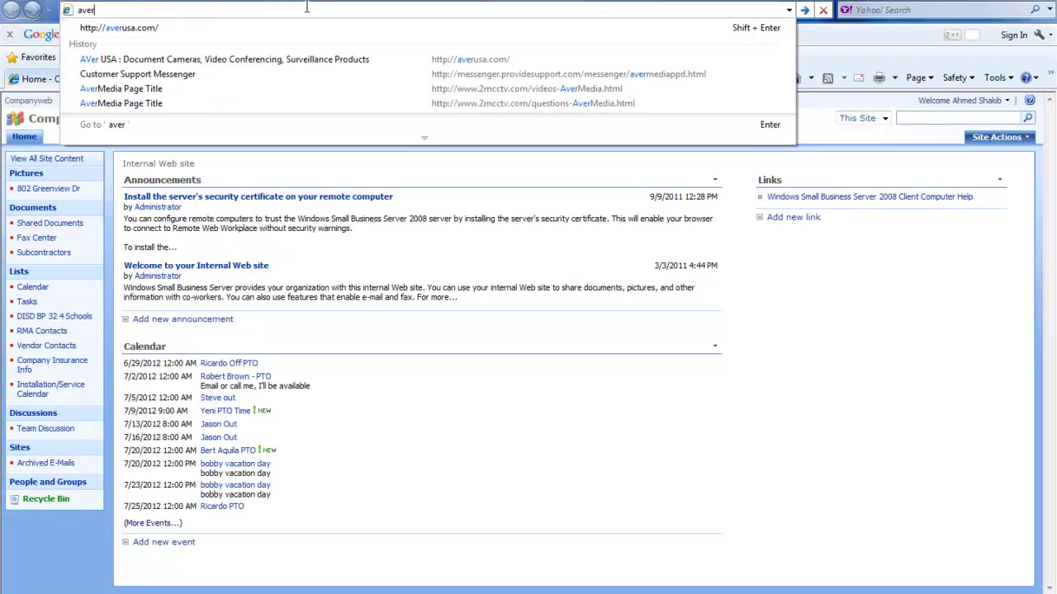
key("Down")
key("Return")
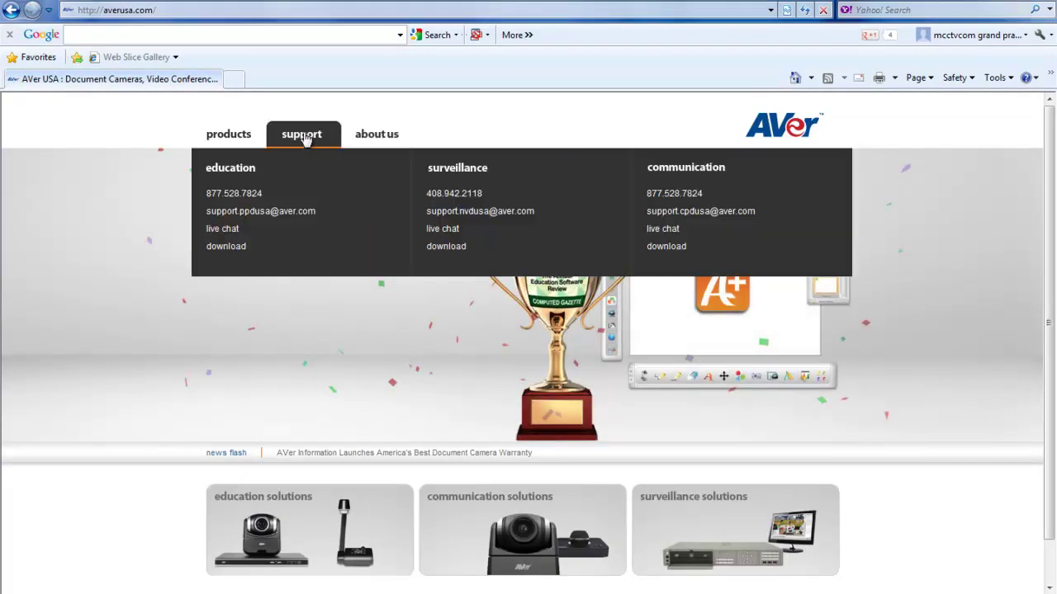
Open Support's surveillance downloads and show the EH1004H page with Remote Console 7.7
left_click(450, 247)
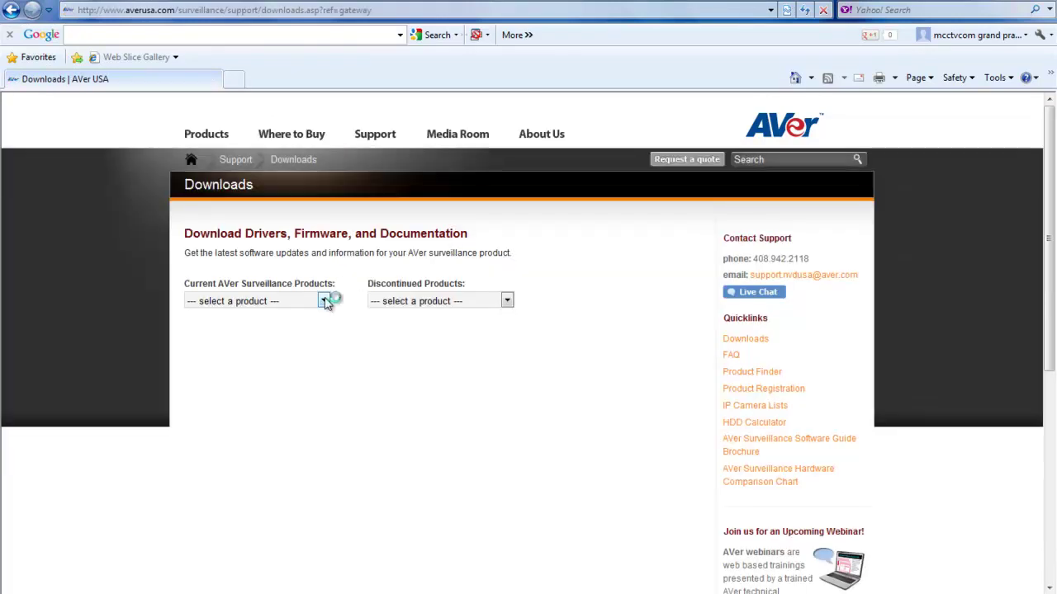
left_click(324, 301)
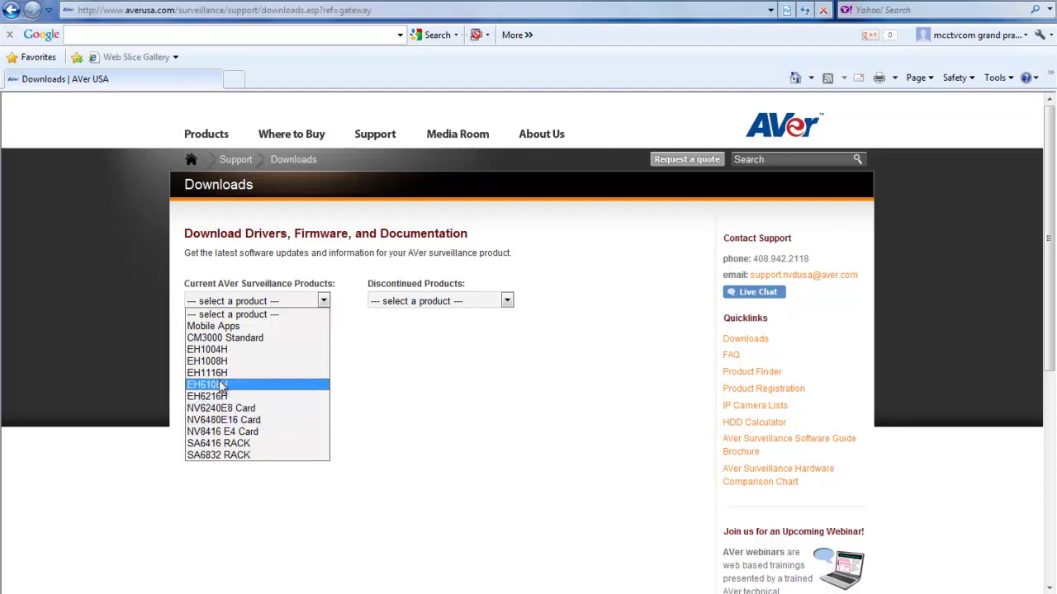
left_click(217, 350)
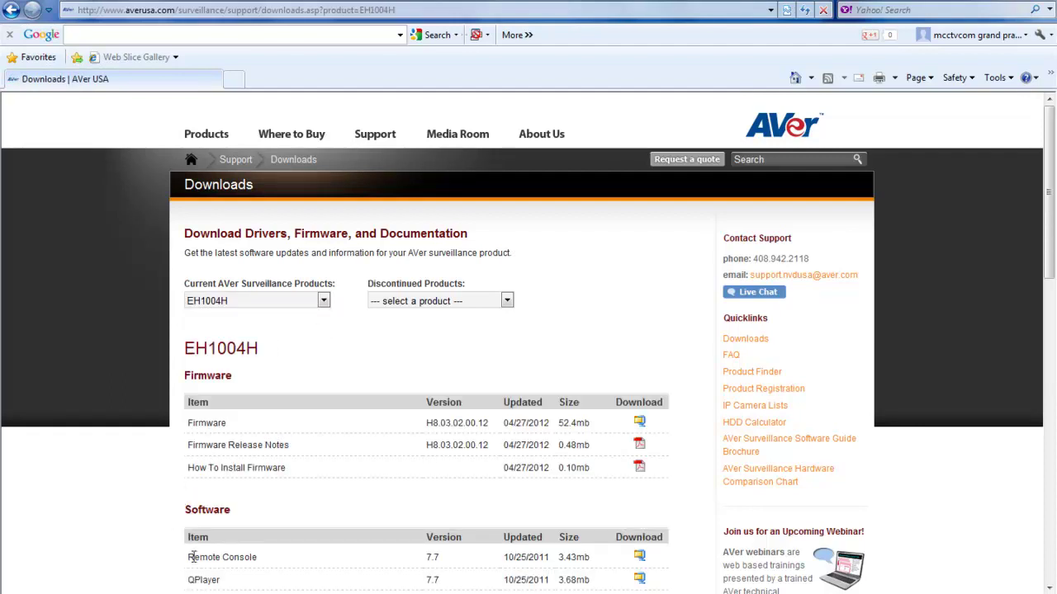
scroll(195, 558, "down", 5)
scroll(237, 216, "up", 3)
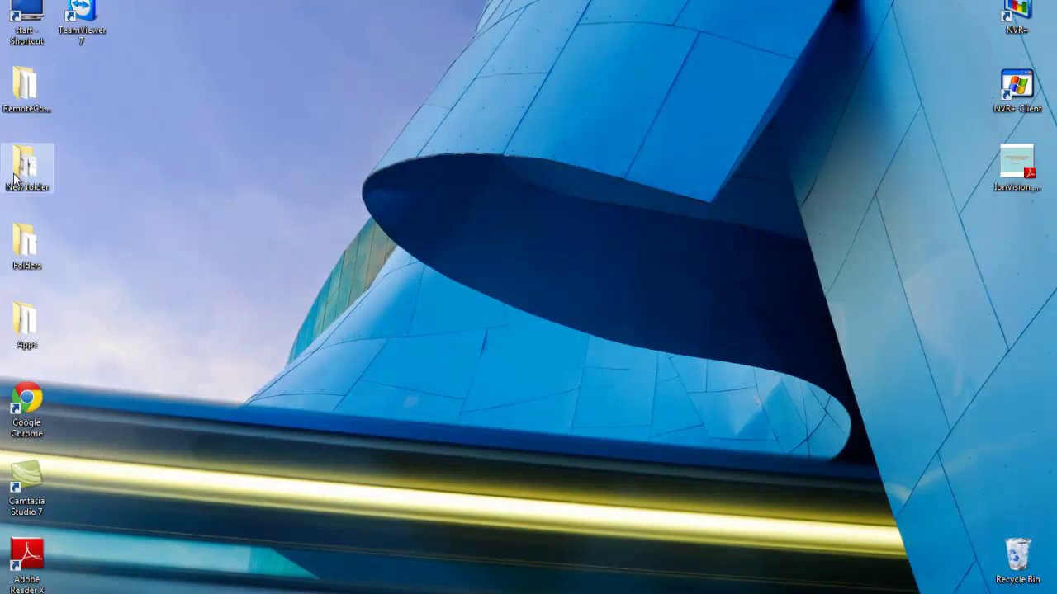
Run RC Setup from the RemoteConsole folder as administrator
double_click(26, 90)
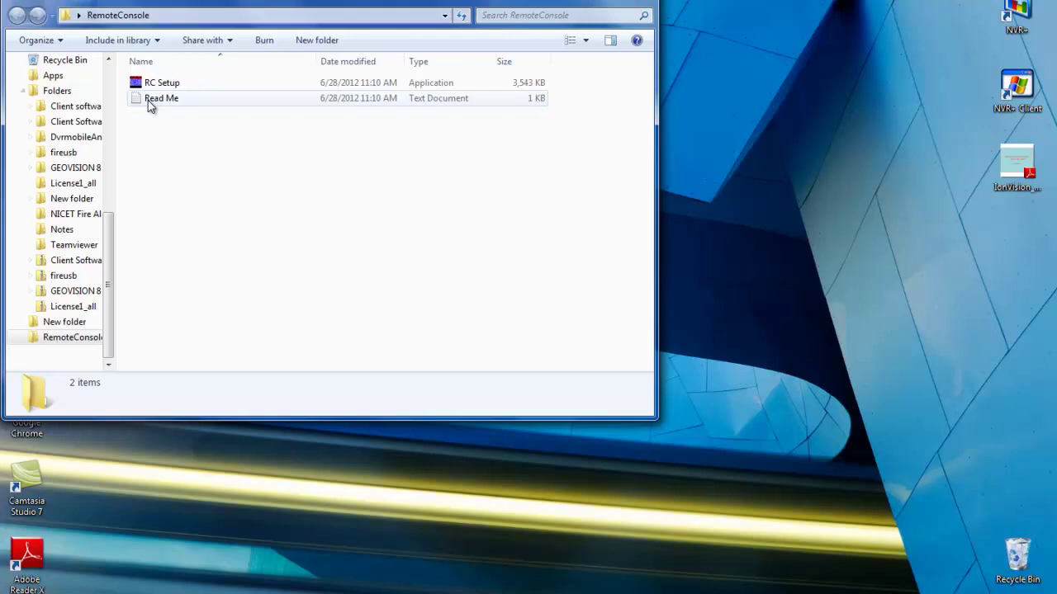
right_click(151, 85)
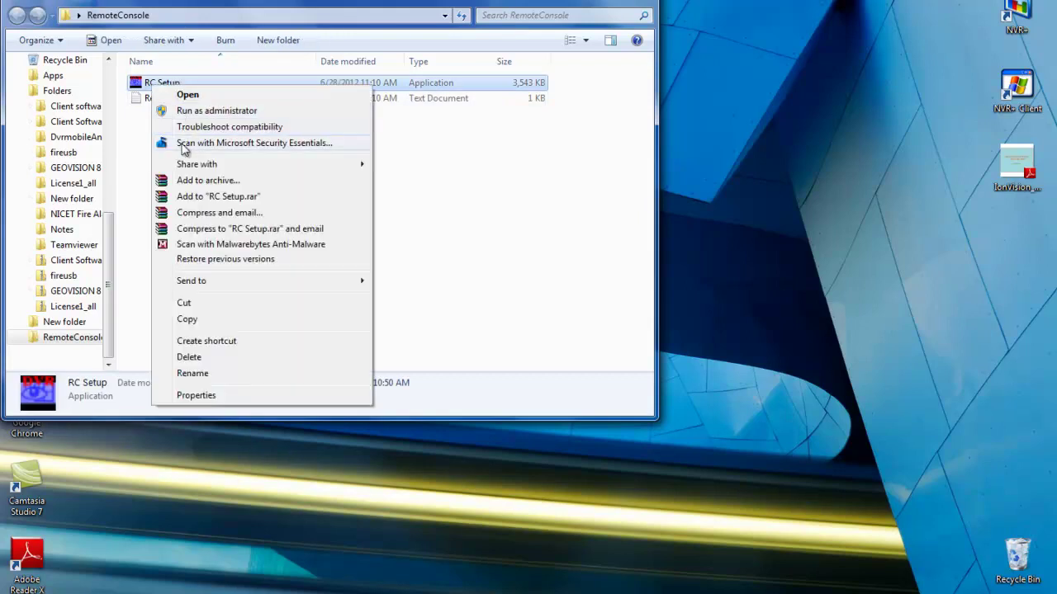
left_click(223, 111)
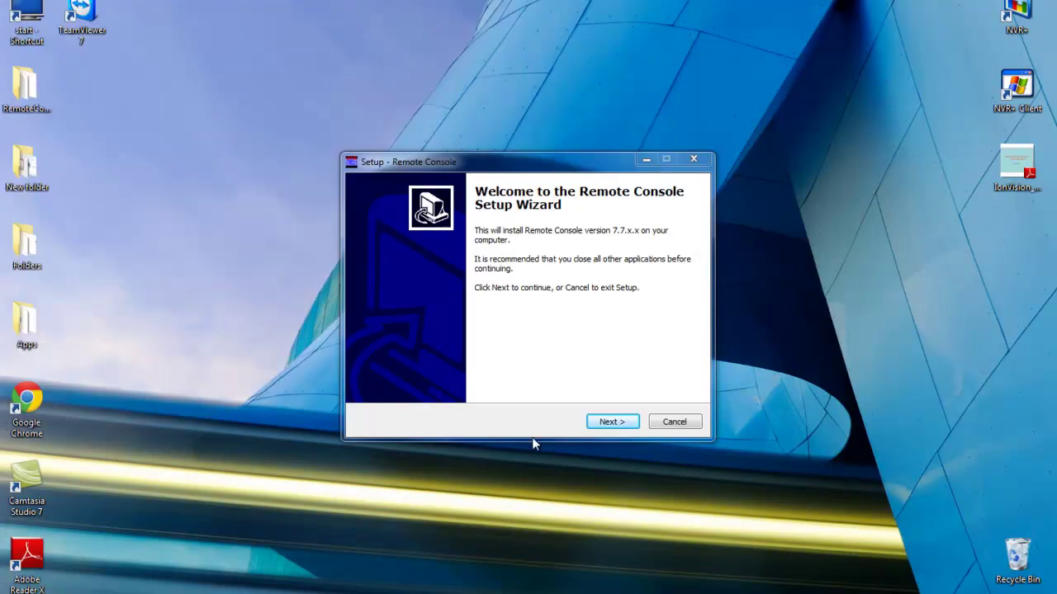
Install Remote Console 7.7 with the license accepted and all default options
left_click(605, 426)
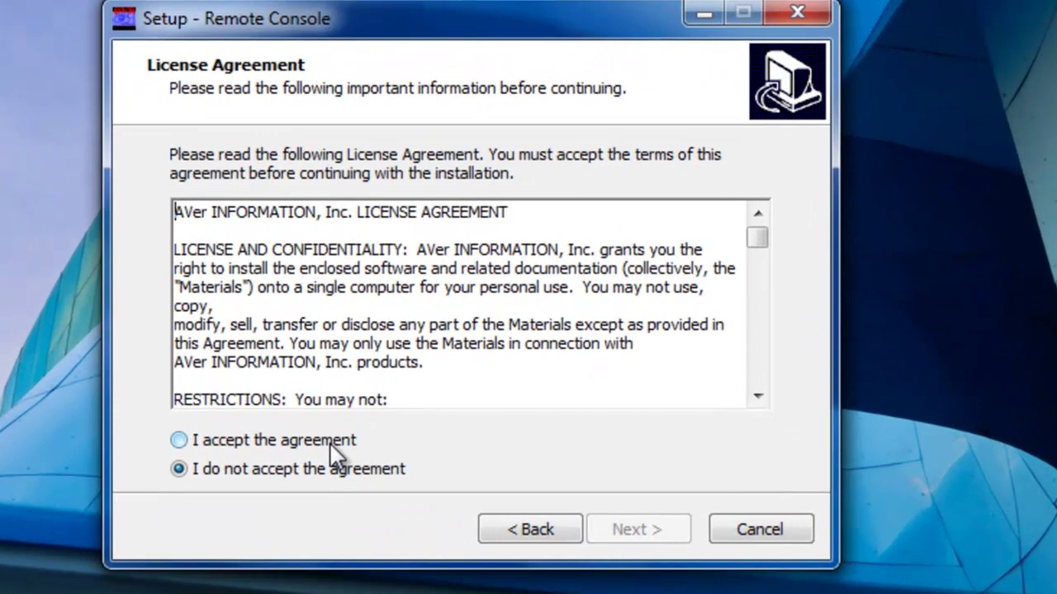
left_click(455, 377)
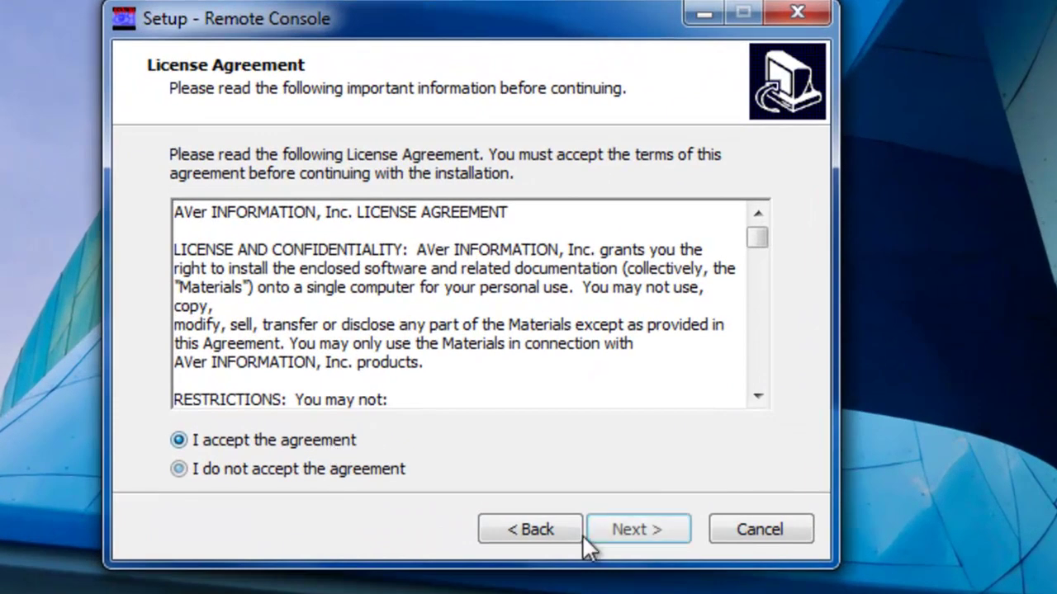
left_click(667, 531)
left_click(667, 531)
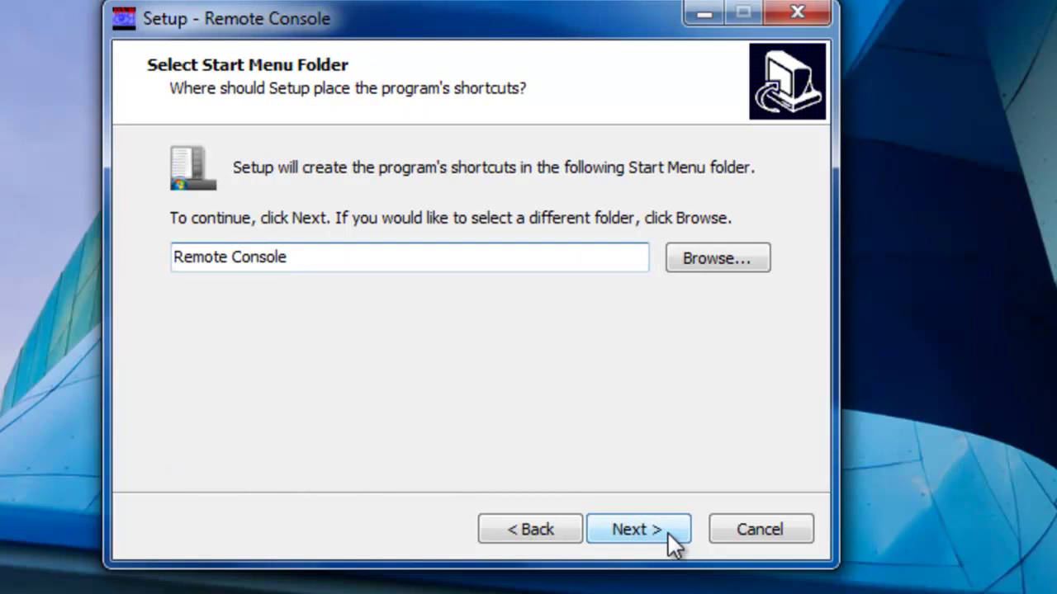
left_click(667, 532)
left_click(667, 531)
left_click(667, 531)
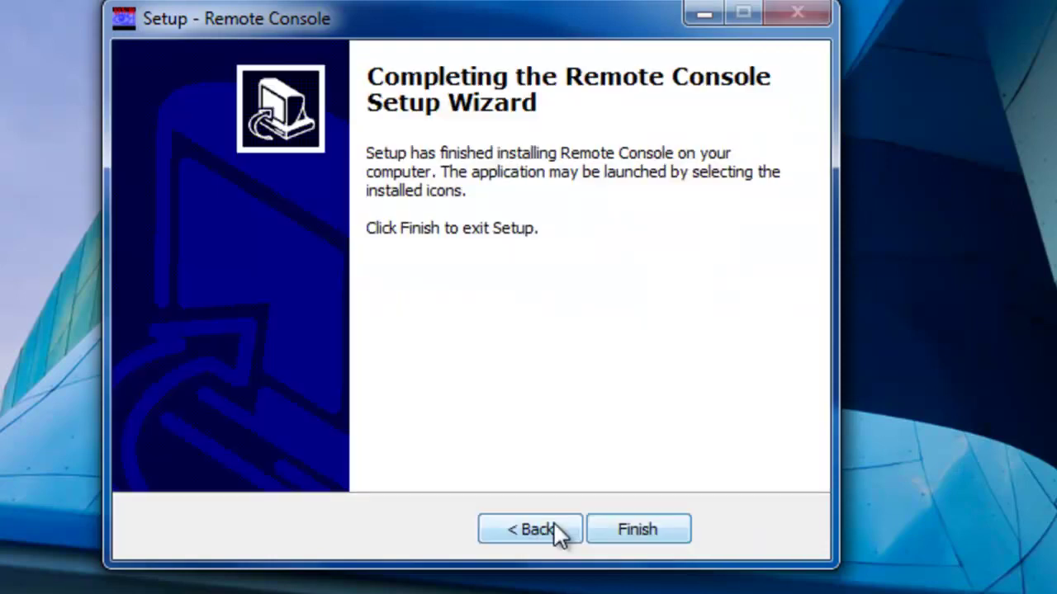
left_click(554, 524)
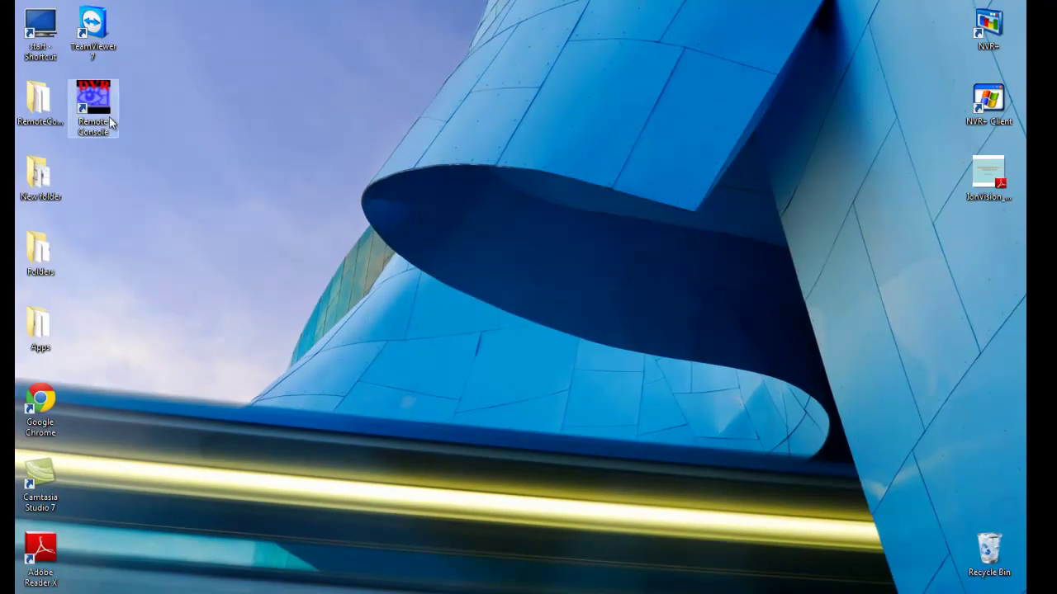
Launch AVer Remote Console from its desktop shortcut
double_click(93, 132)
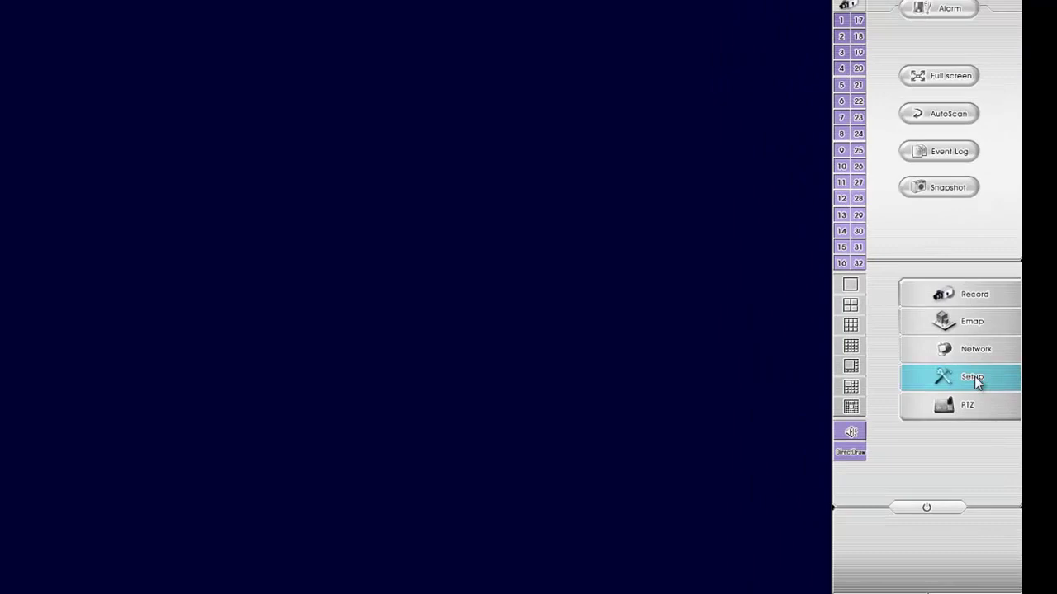
In Setup, delete the Default 127.0.0.1 remote server and start a new server entry
left_click(974, 378)
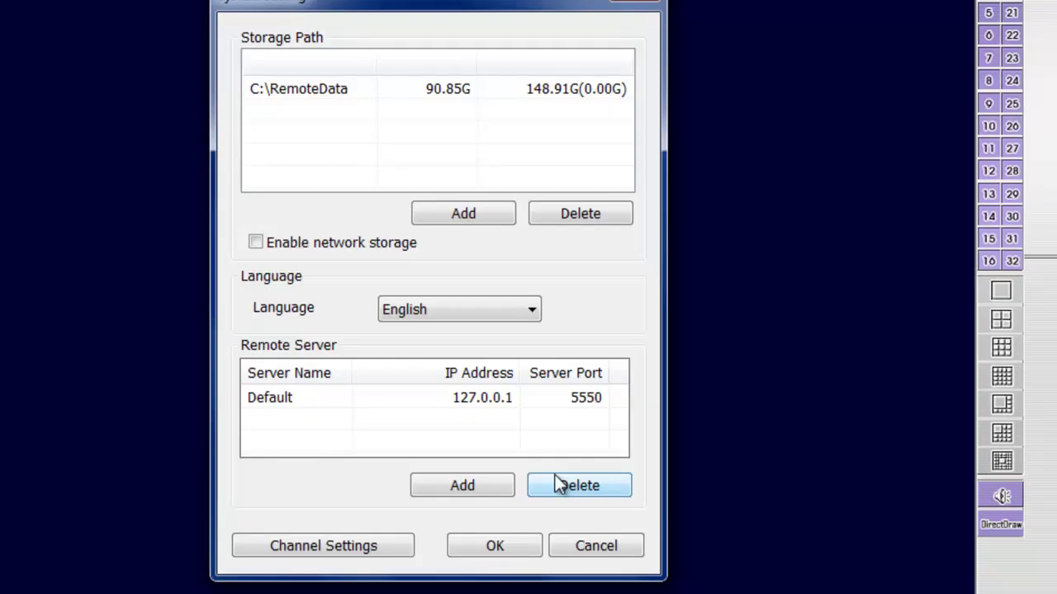
left_click(553, 477)
left_click(475, 406)
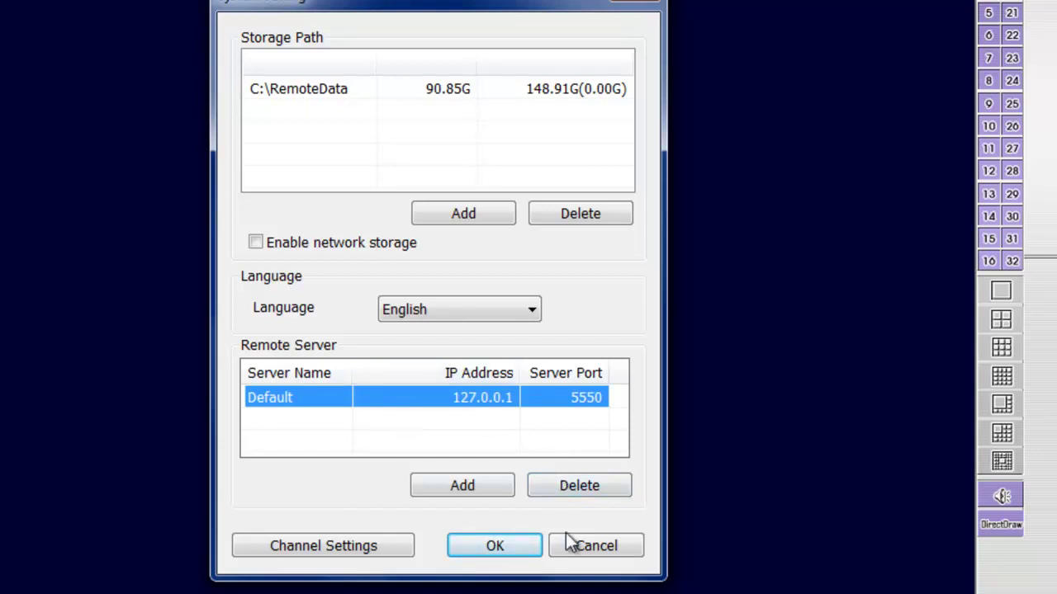
left_click(562, 494)
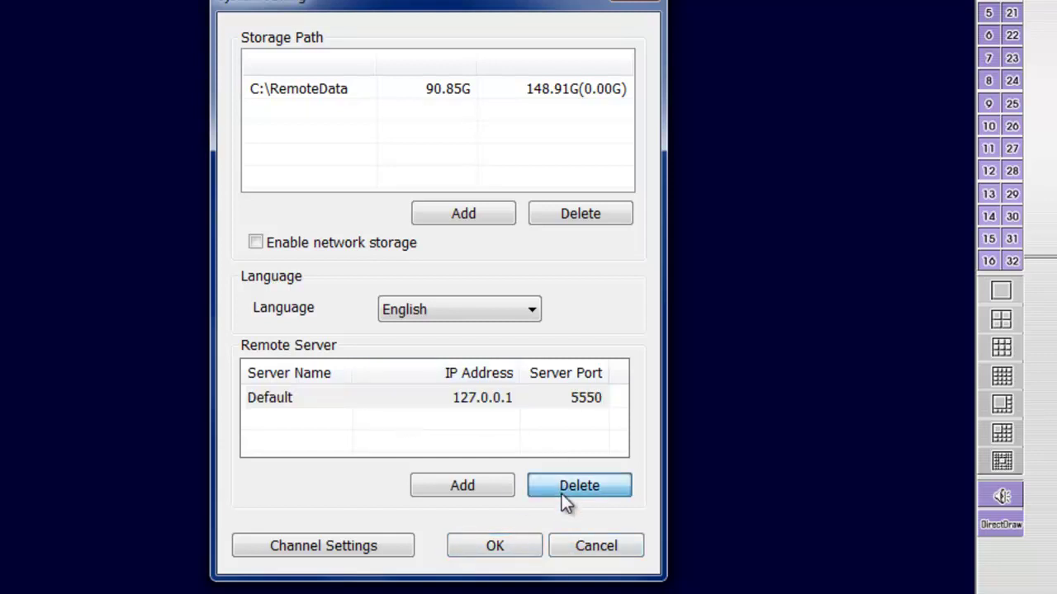
left_click(561, 494)
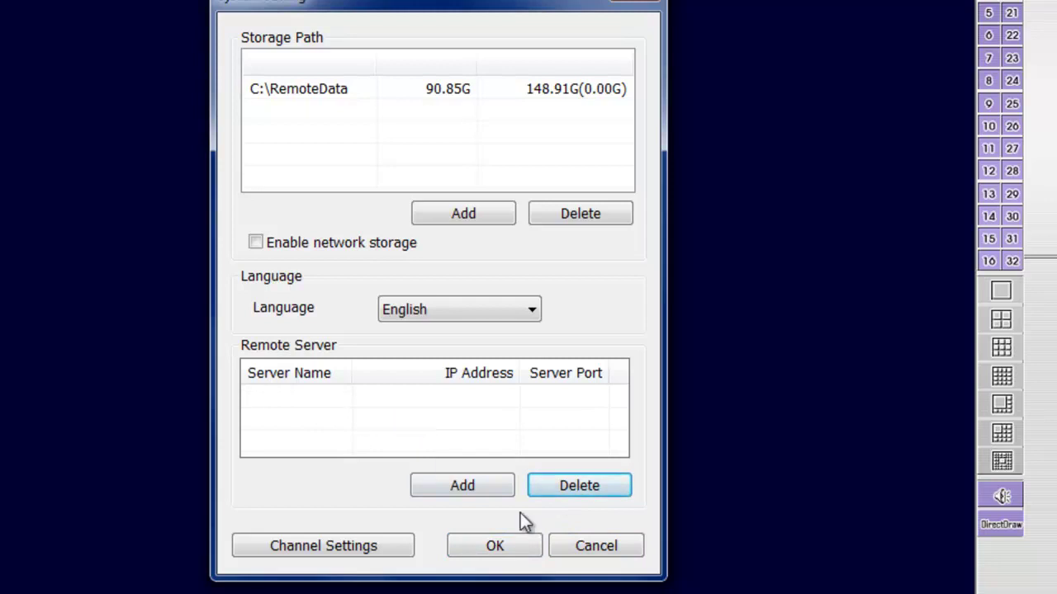
left_click(485, 494)
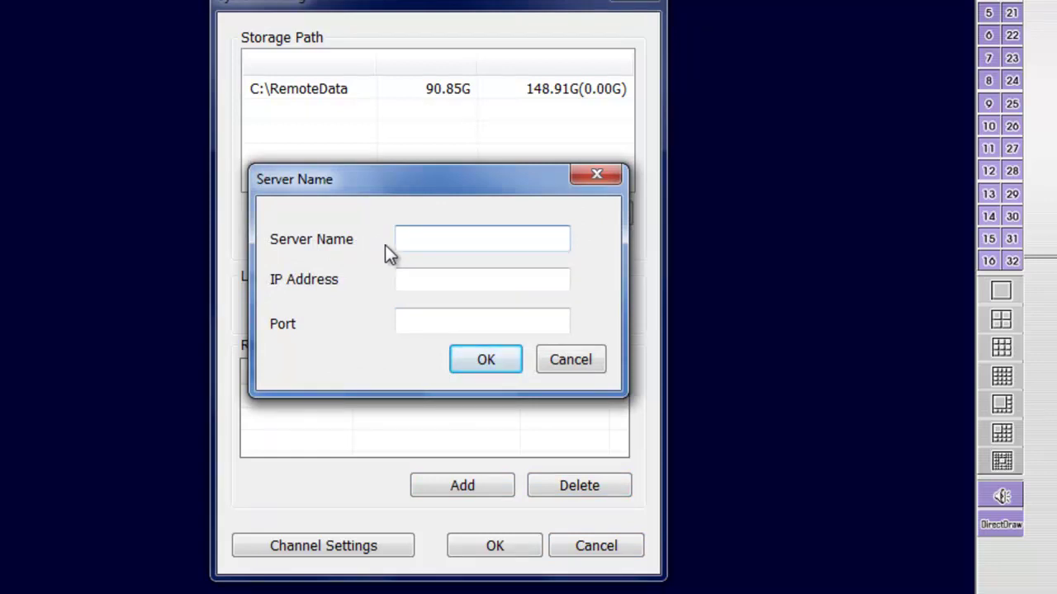
Add remote server 'Home' at IP 127.0.0.1, port 5550
left_click(443, 282)
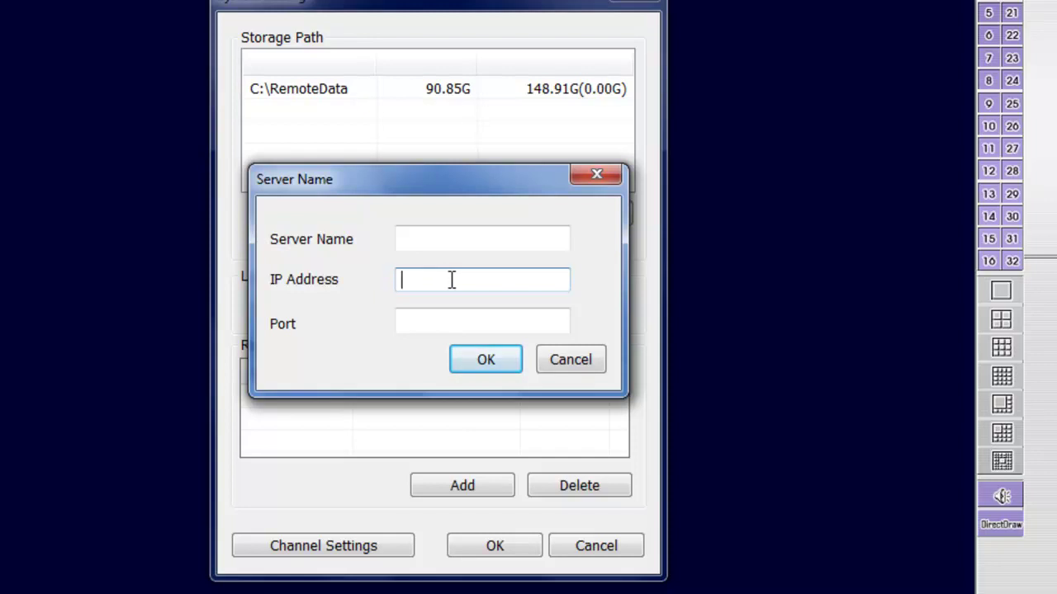
left_click(432, 319)
type("5550")
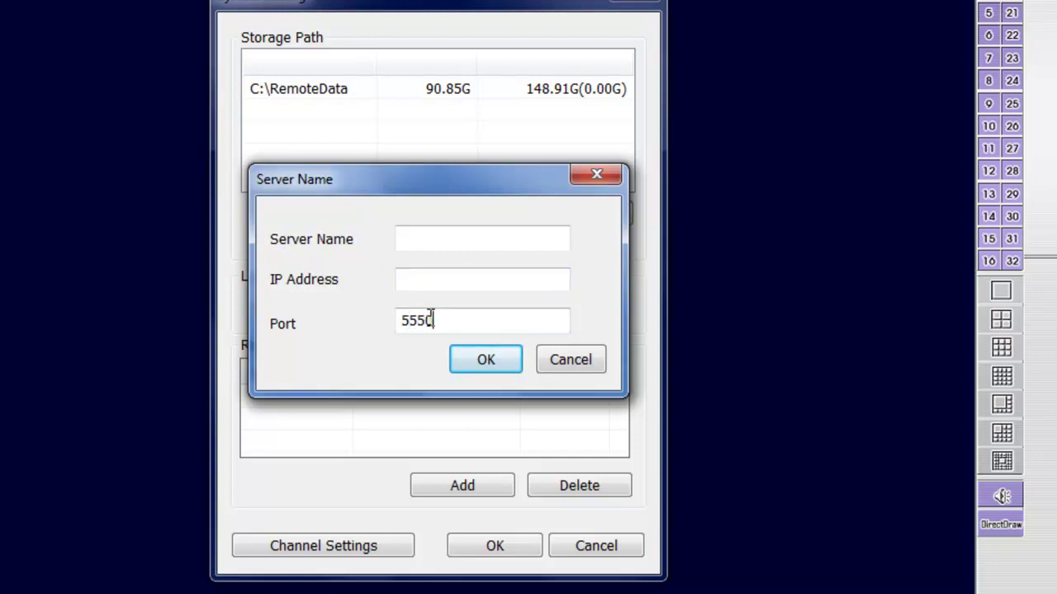
left_click(417, 275)
type("127.0.0.")
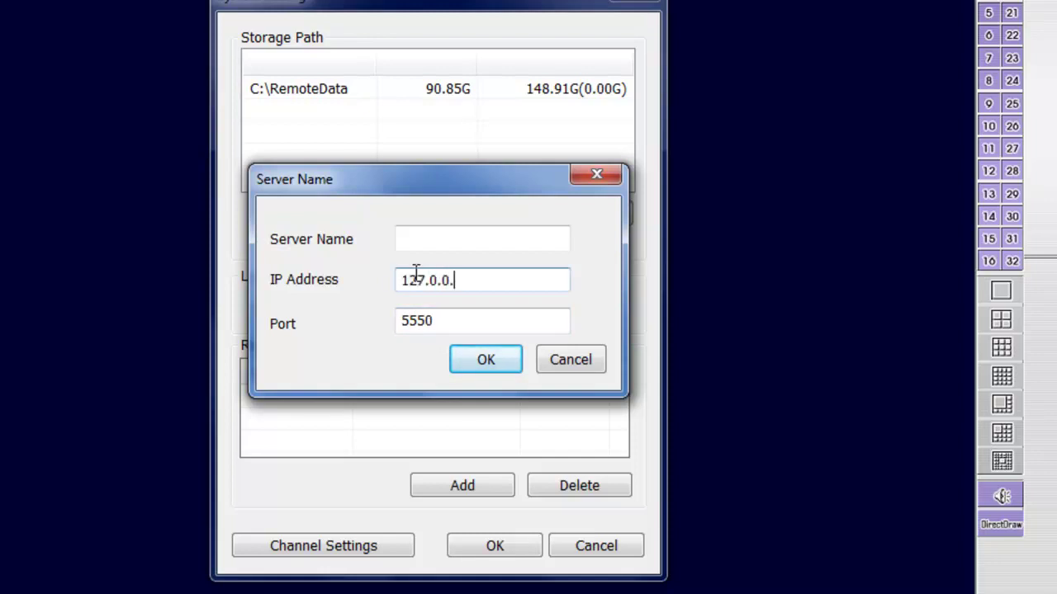
type("1")
left_click(439, 247)
type("Home")
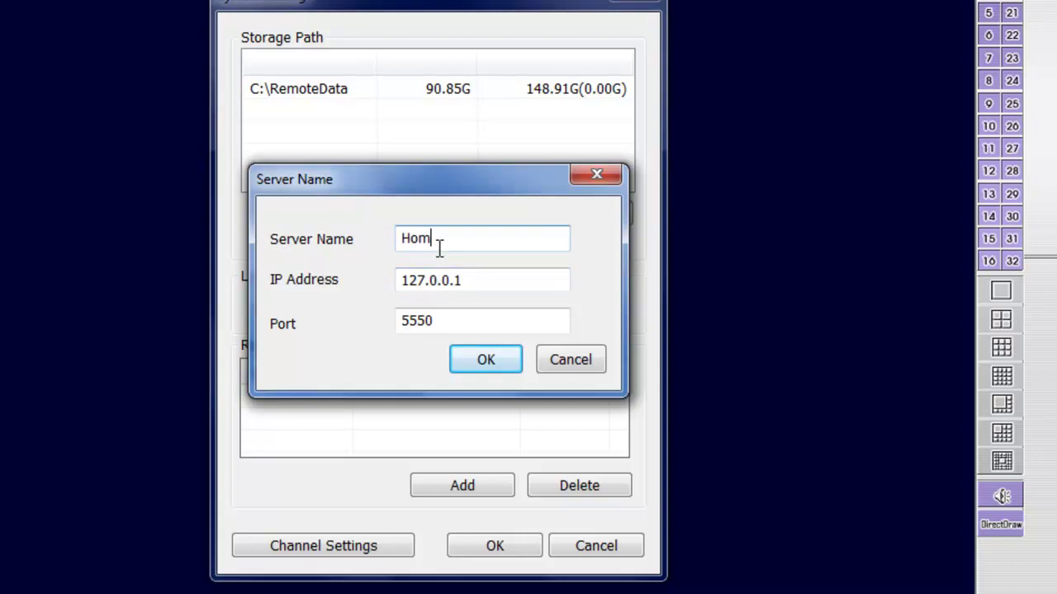
left_click(493, 363)
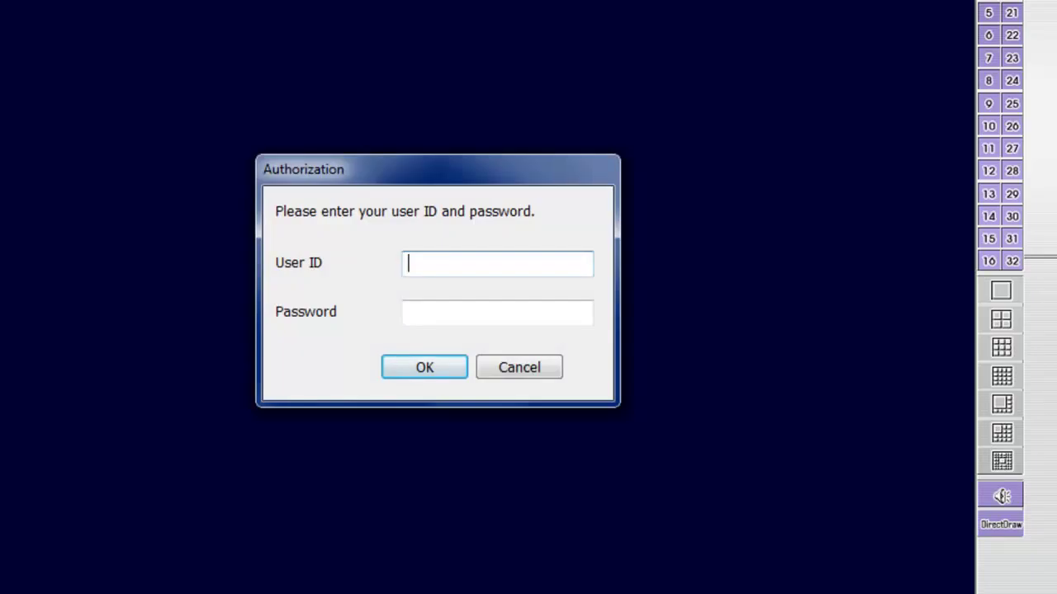
Submit the user ID and password, then dismiss the 'Connecting Server Failed' message
type("min")
key("Tab")
type("admin")
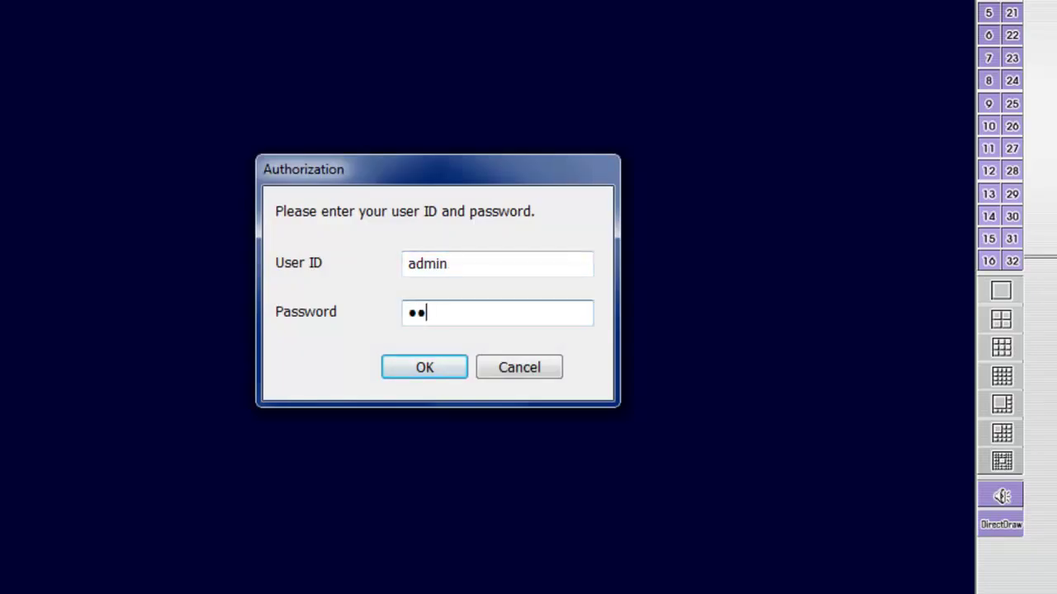
key("Return")
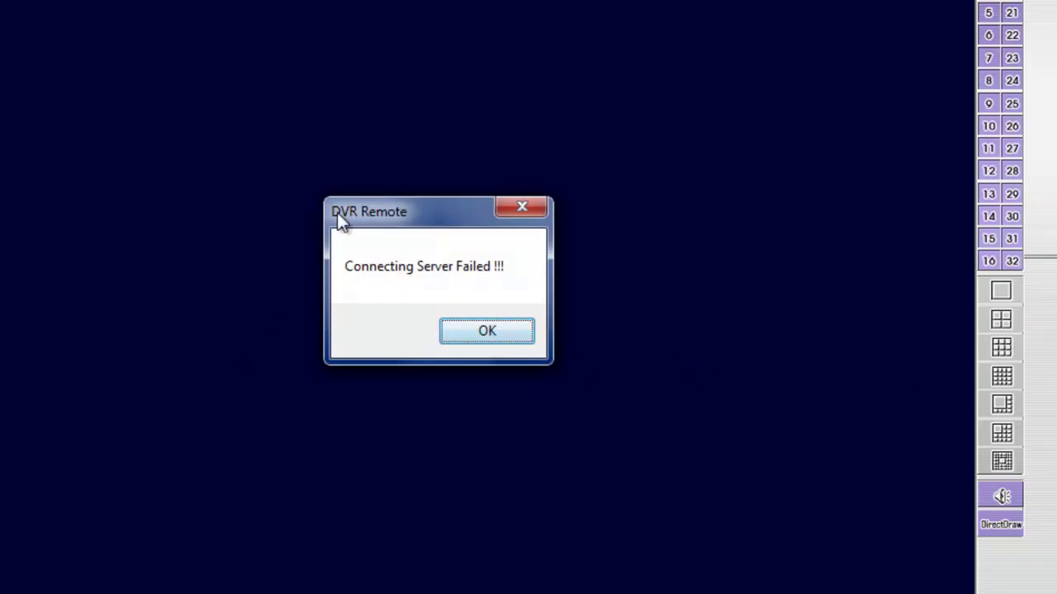
left_click(484, 331)
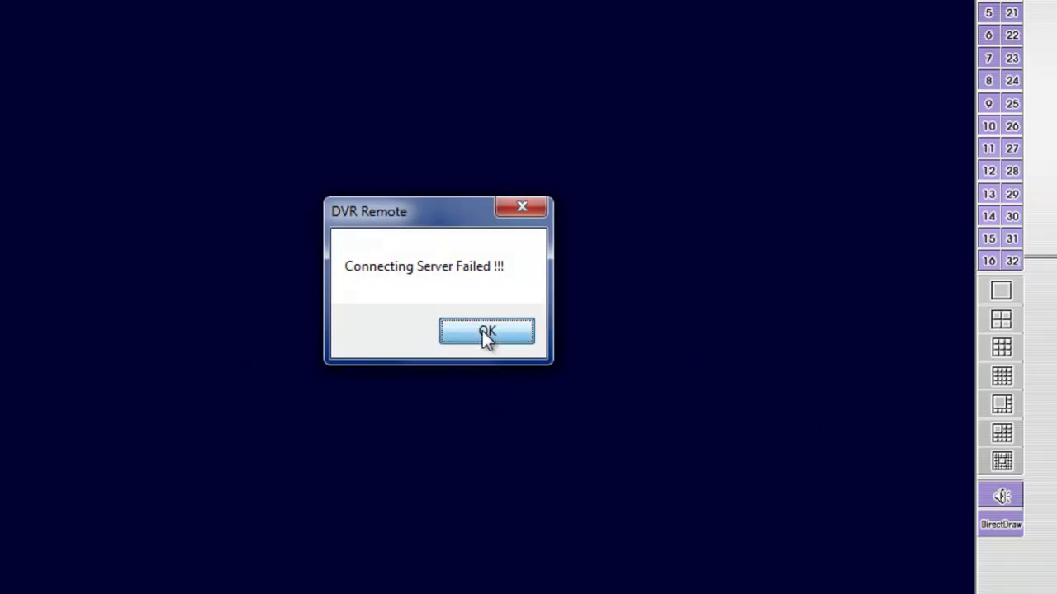